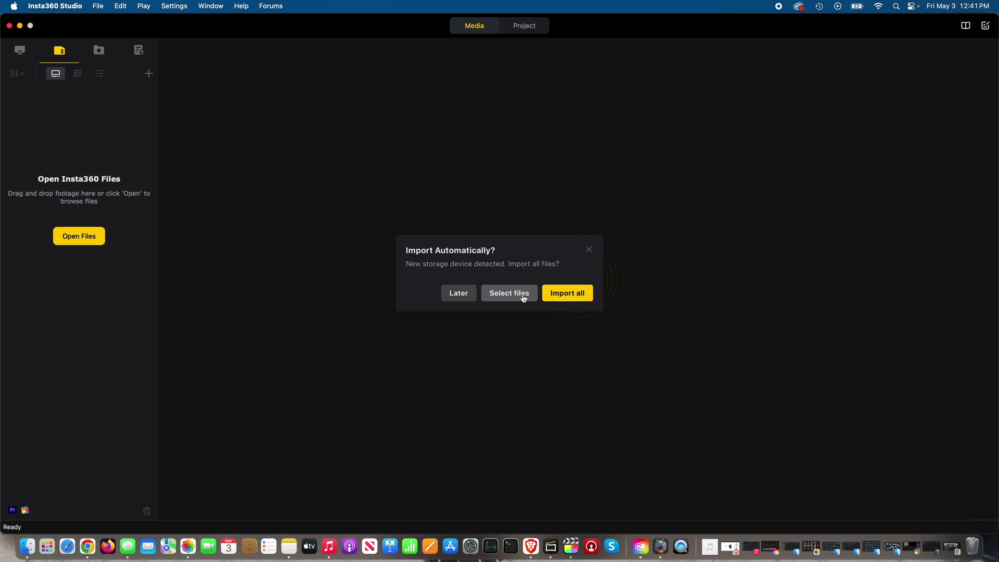
Copy the LRV and VID clips from Camera01, then show the Really Cheap & FAST Storage drive.
left_click(520, 296)
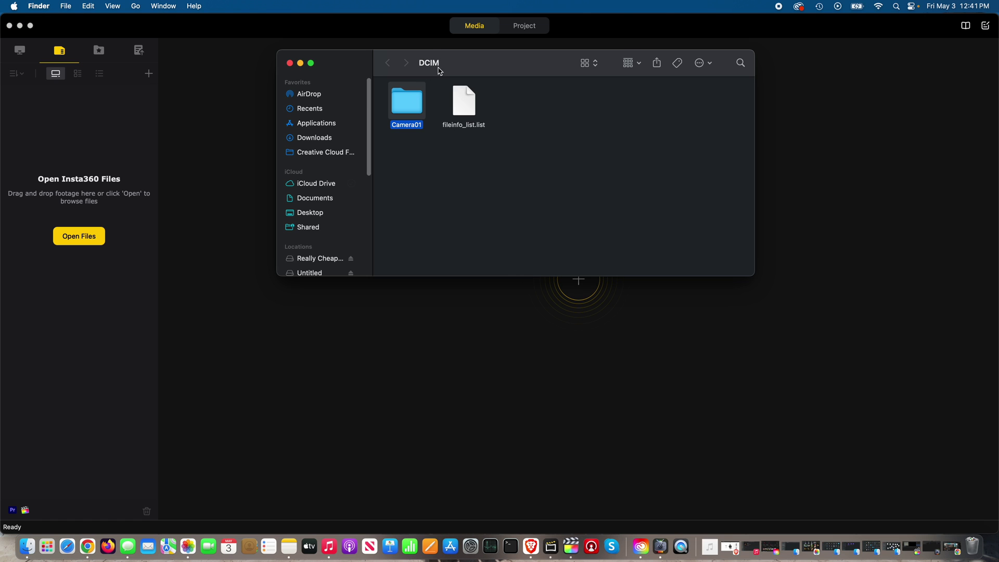
double_click(419, 110)
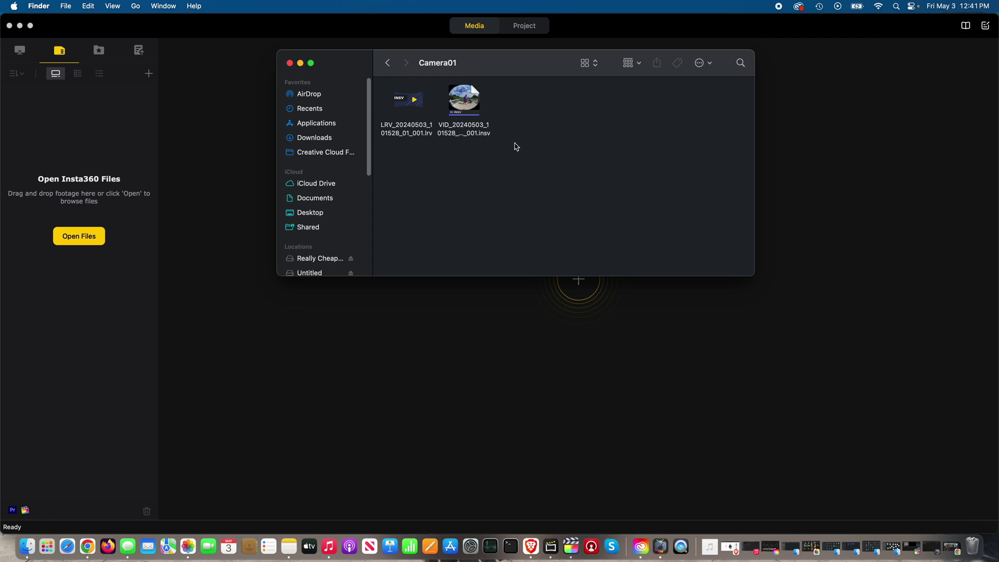
left_click_drag(515, 201, 413, 105)
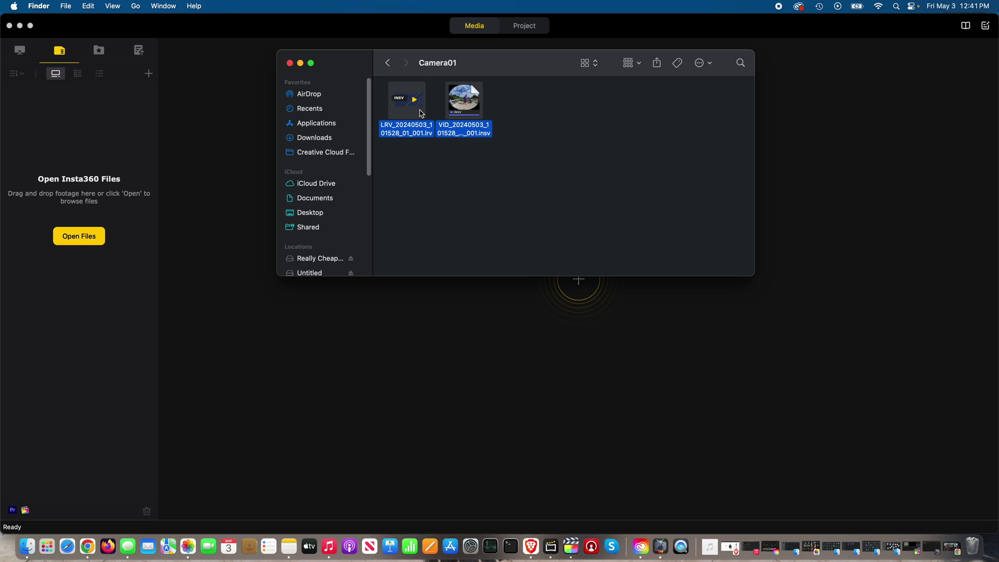
right_click(421, 113)
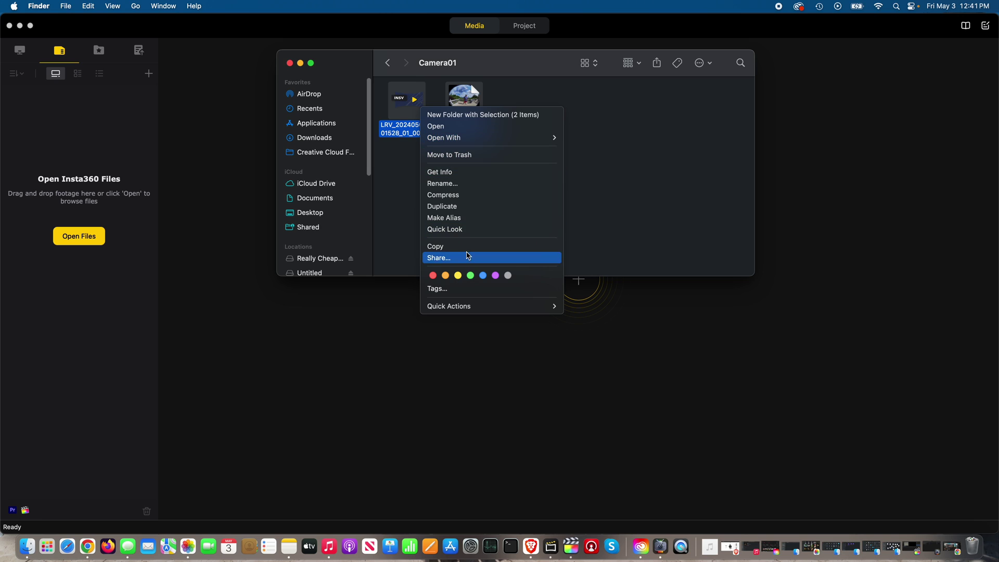
left_click(467, 247)
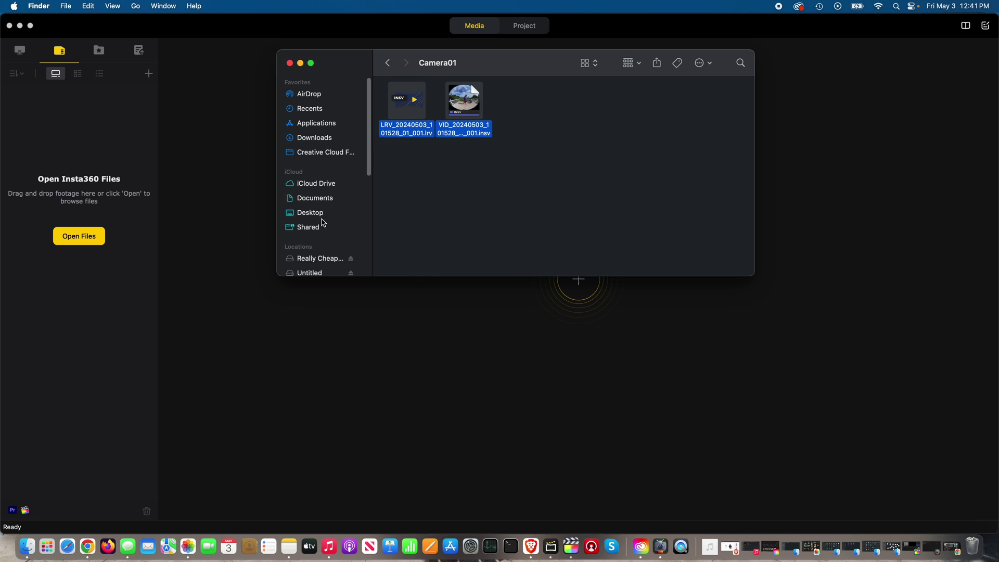
left_click(316, 259)
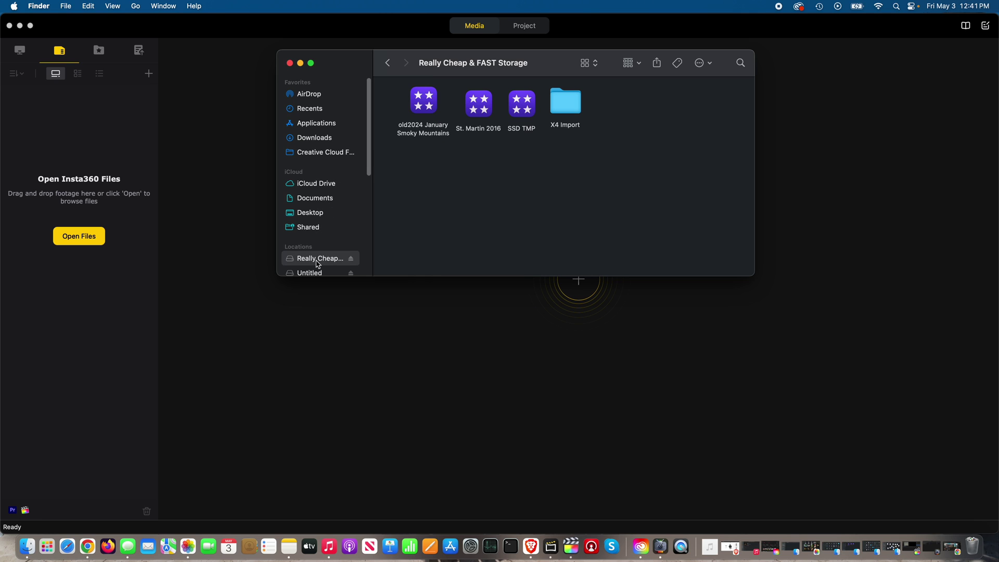
Paste the LRV and 2.39 GB VID clips into the drive's X4 Import folder.
double_click(569, 102)
right_click(476, 119)
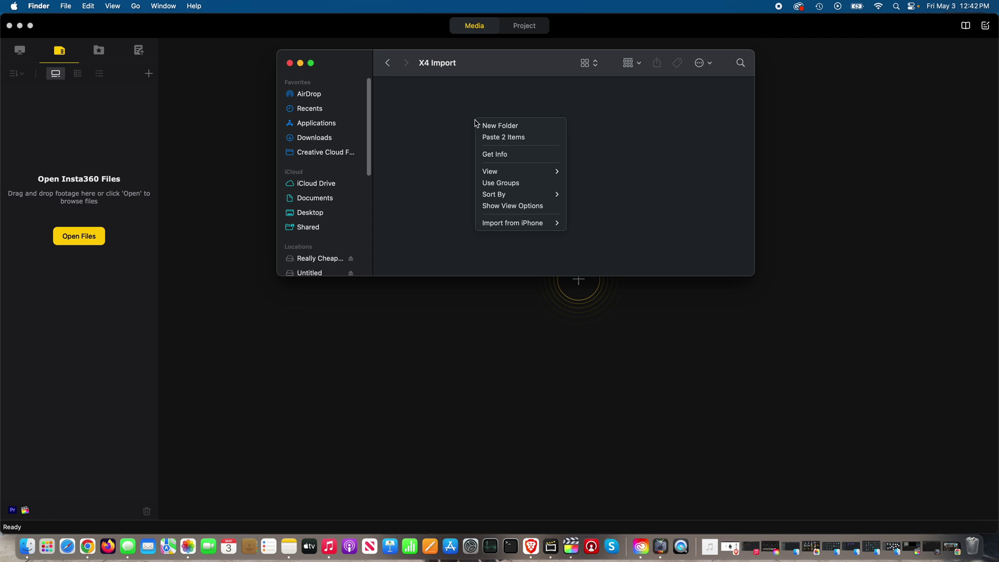
left_click(512, 137)
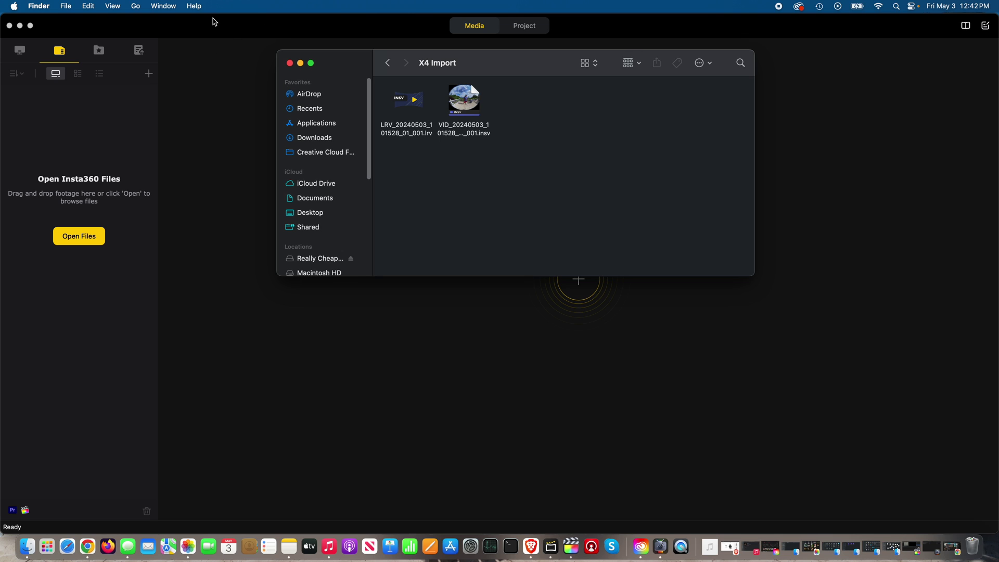
Load the LRV and VID files from X4 Import so VID_001.insv (01:57) appears in the library.
left_click(214, 22)
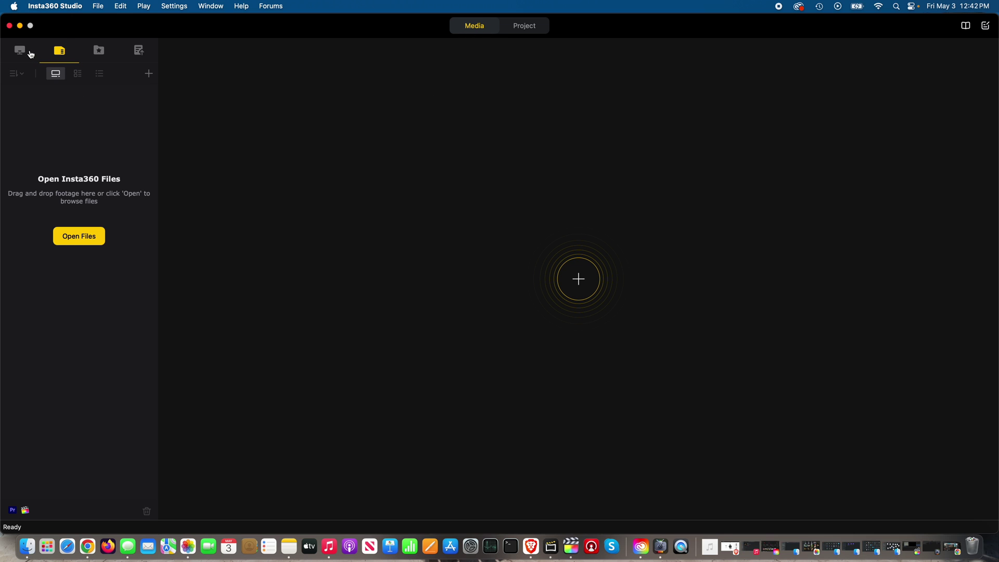
left_click(79, 236)
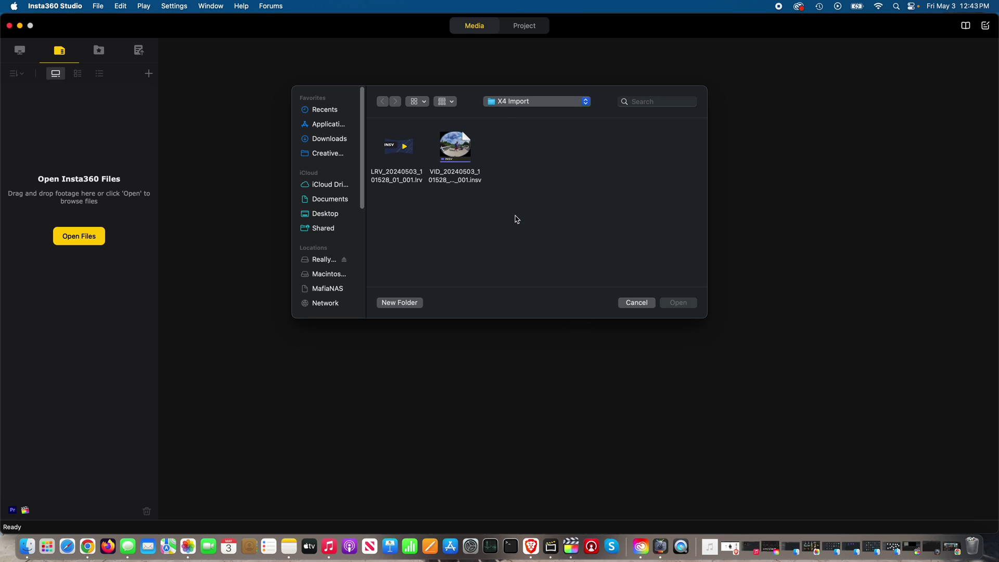
left_click_drag(513, 214, 396, 149)
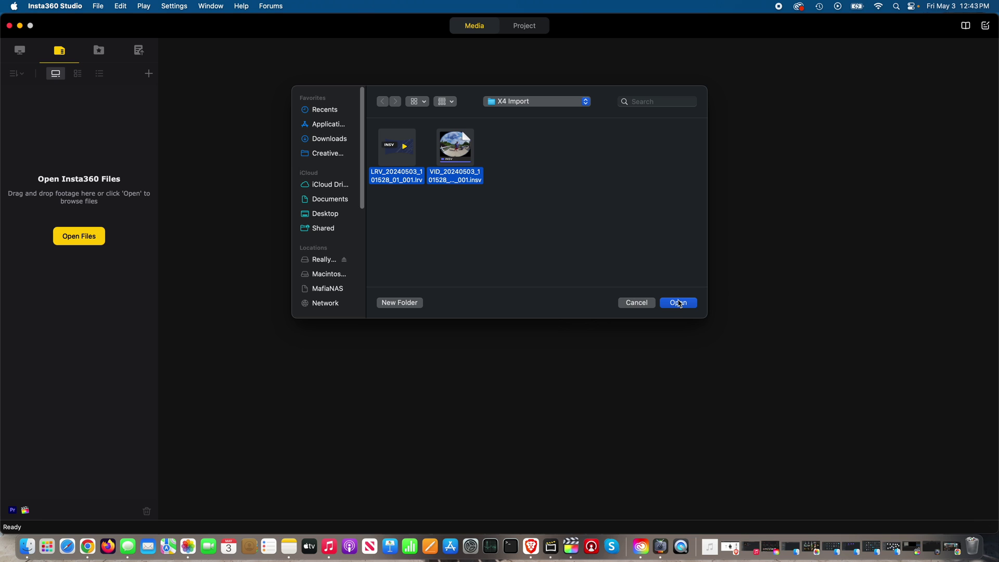
left_click(679, 303)
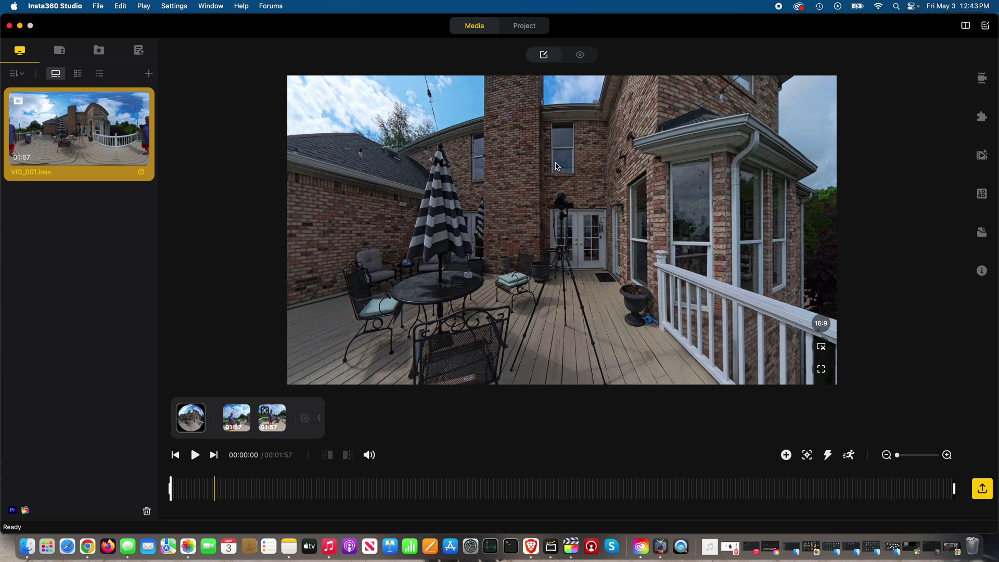
Drag VID_001.insv onto the Mic Test project timeline in the Project view.
left_click(542, 30)
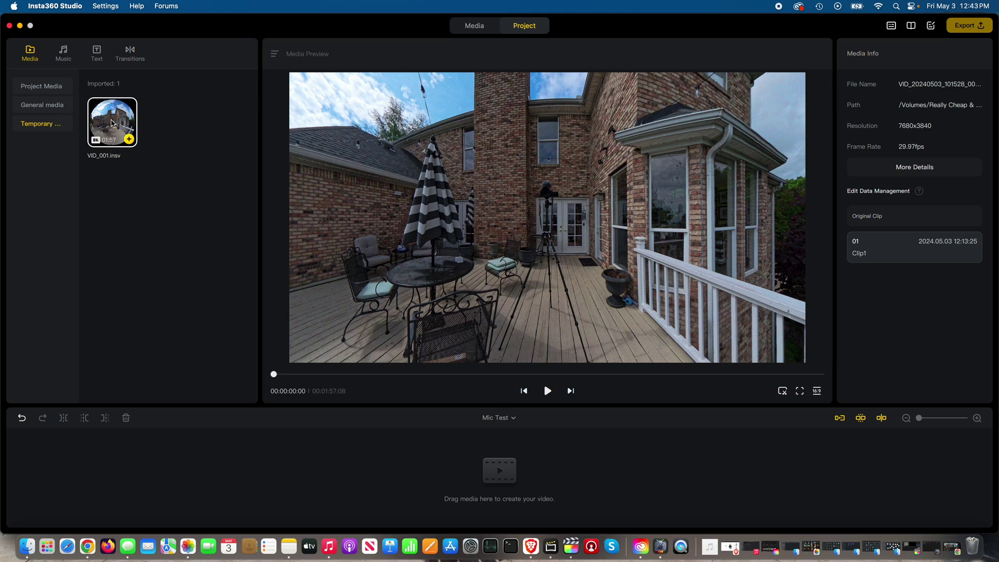
left_click_drag(114, 118, 223, 464)
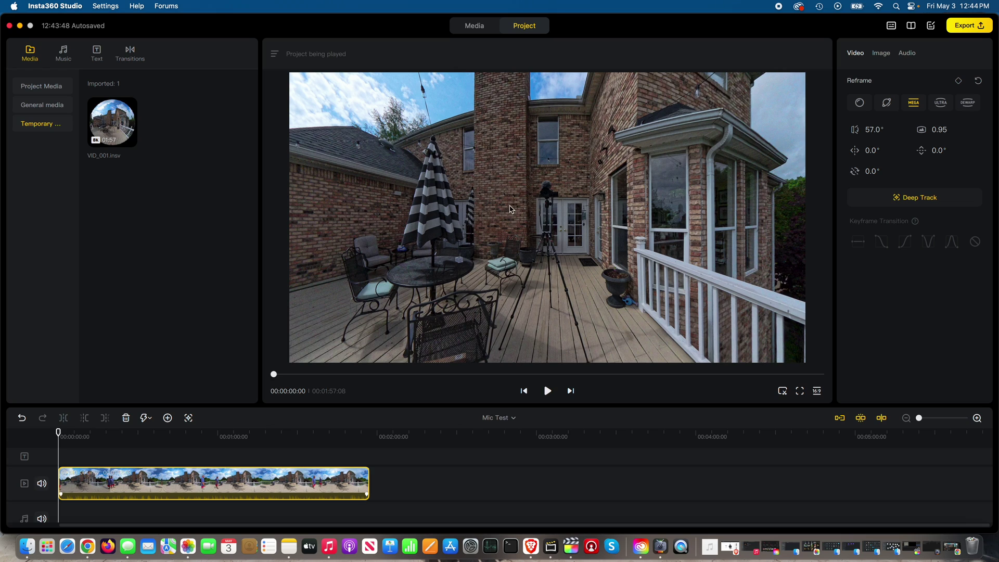
left_click_drag(501, 210, 645, 203)
left_click_drag(426, 200, 672, 230)
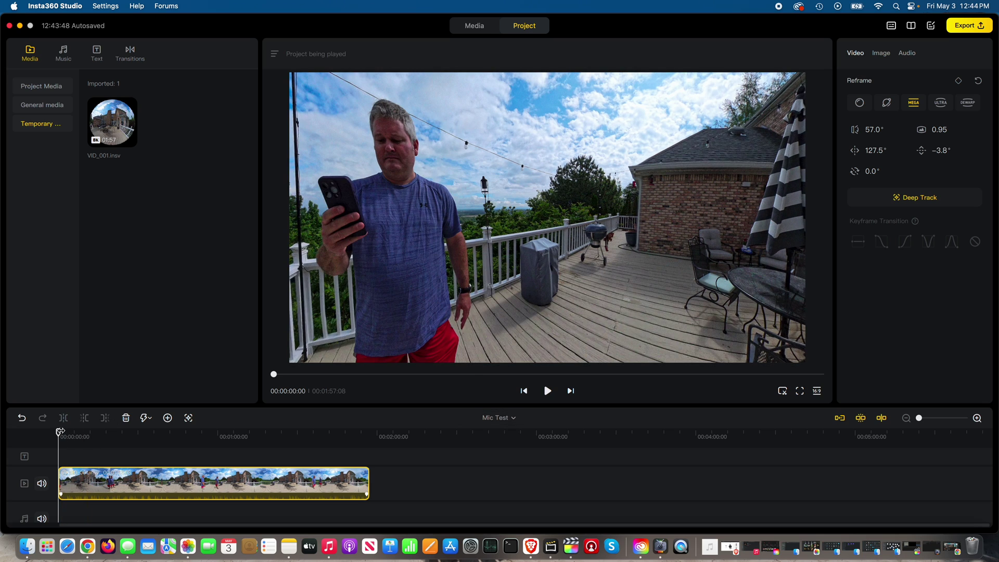
mouse_move(59, 432)
left_mouse_down()
mouse_move(118, 432)
mouse_move(58, 436)
left_mouse_up()
left_click_drag(568, 245, 503, 202)
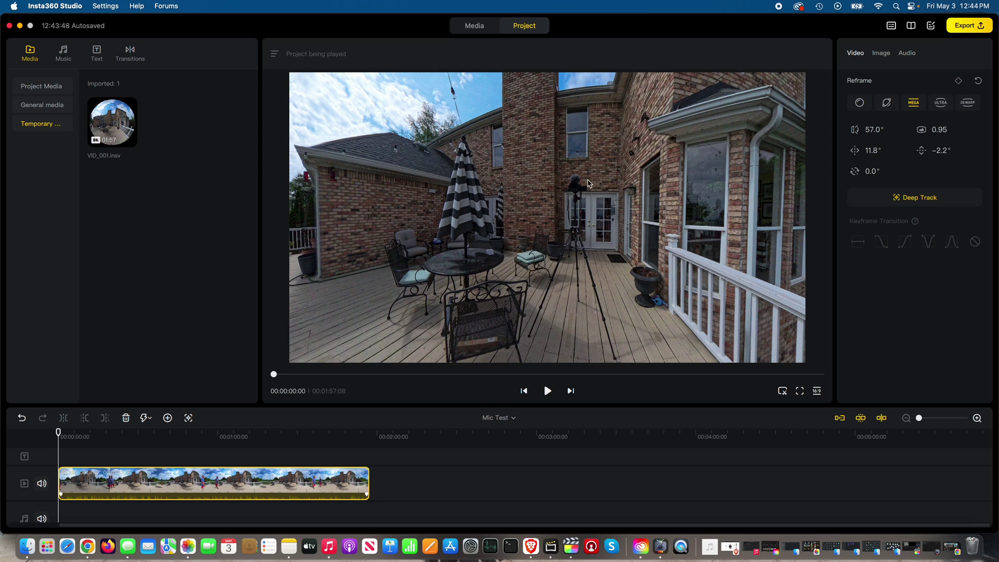
left_click_drag(478, 215, 621, 221)
left_click_drag(481, 190, 503, 210)
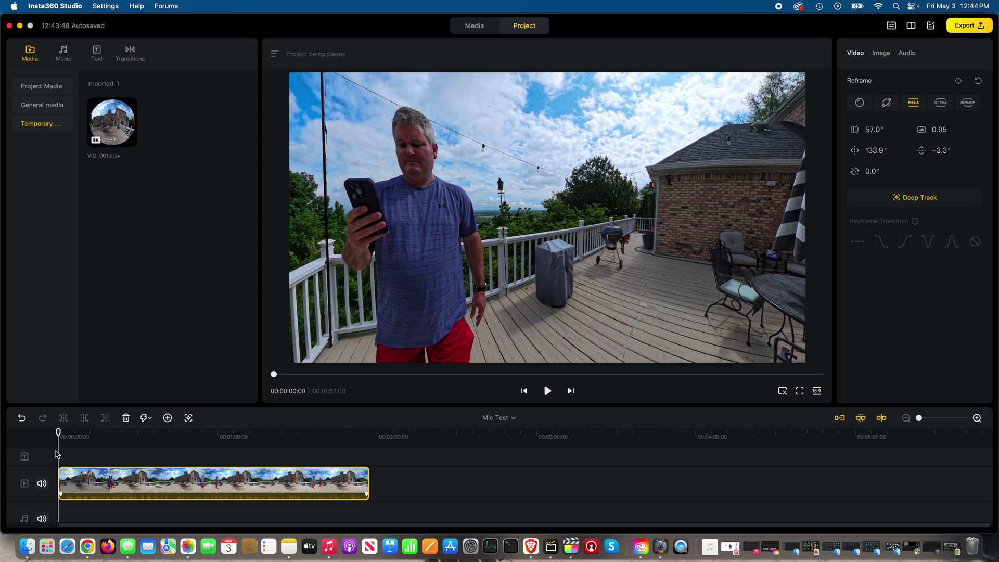
mouse_move(60, 431)
left_mouse_down()
mouse_move(178, 433)
mouse_move(55, 435)
left_mouse_up()
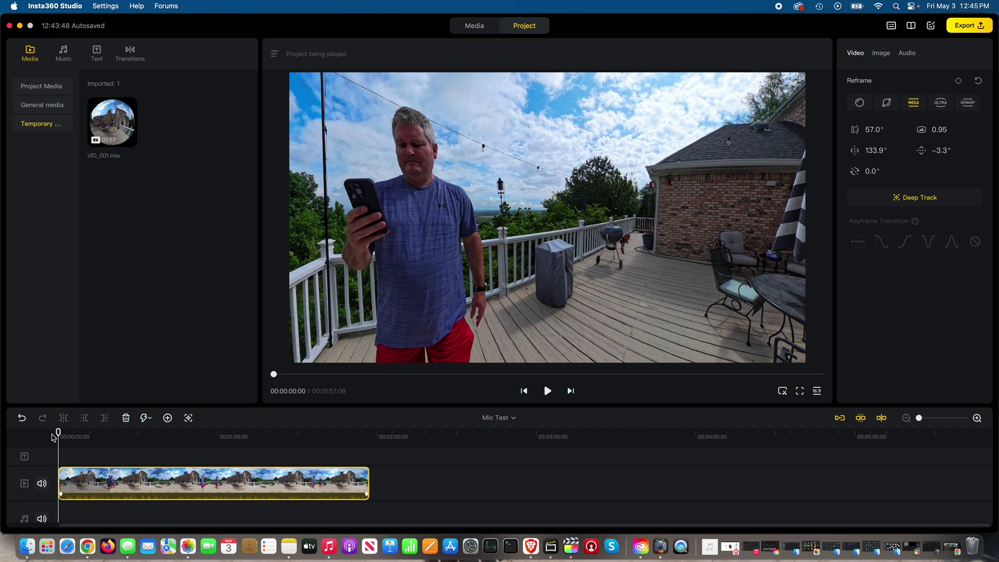
Box the man's head as the Deep Track target and start tracking him through the clip.
left_click(937, 203)
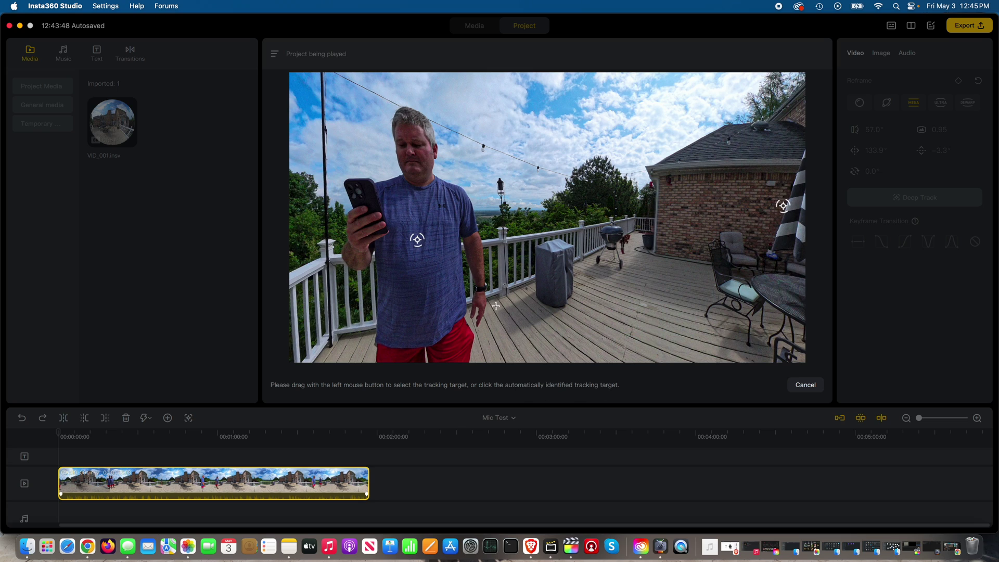
left_click_drag(368, 102, 465, 196)
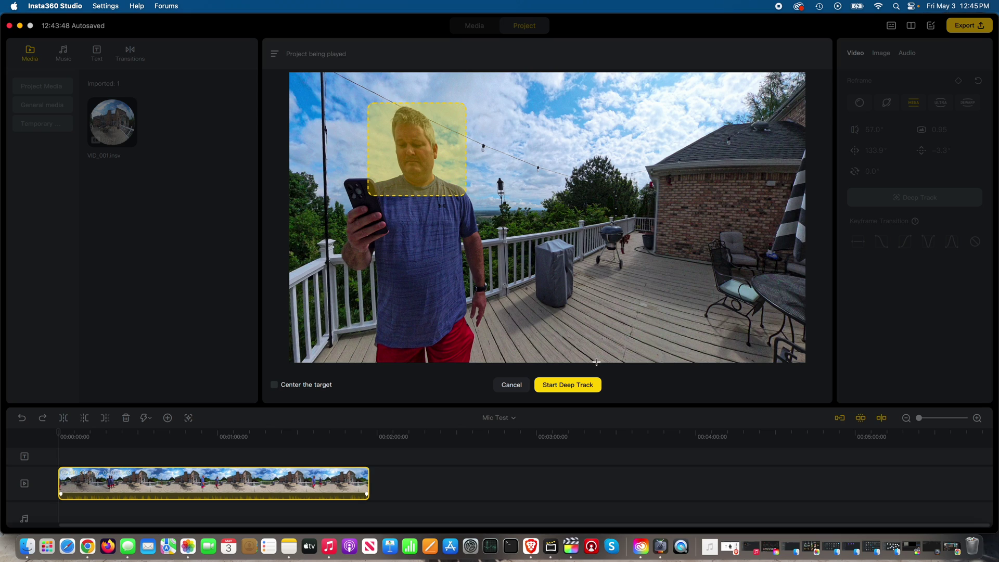
left_click(567, 388)
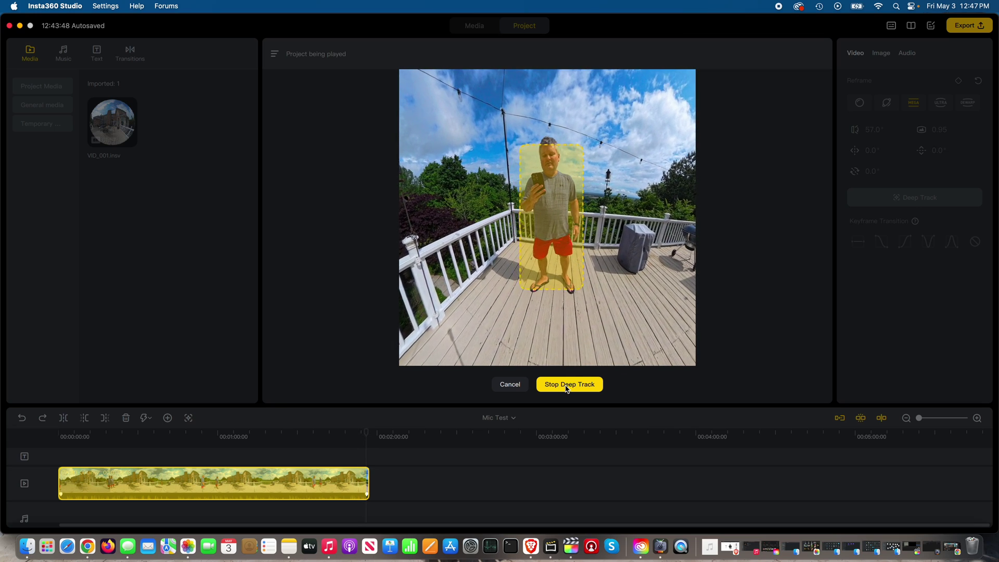
Stop Deep Track, return the playhead to 00:00:00:00 and play the tracked clip.
left_click(569, 385)
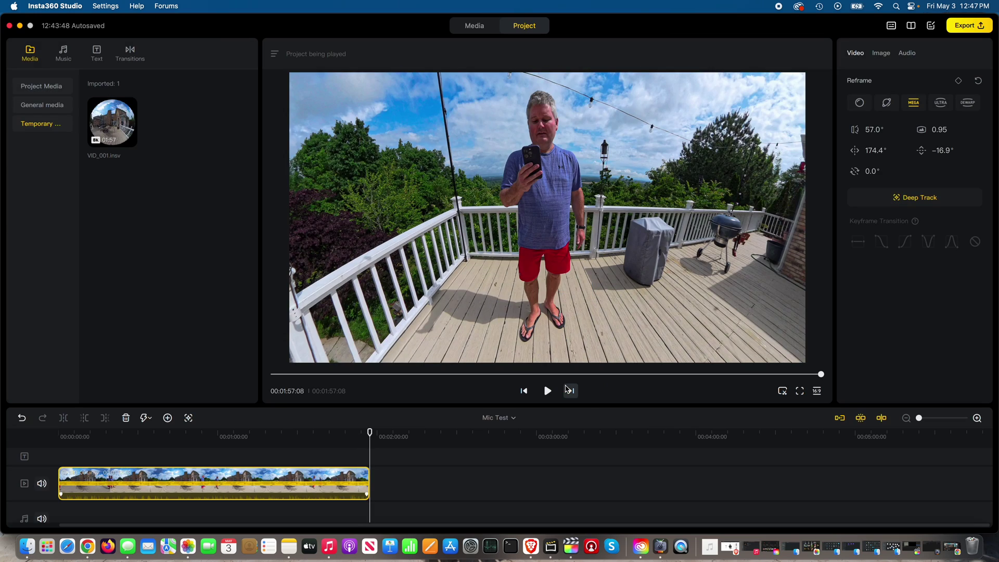
left_click_drag(189, 463, 136, 481)
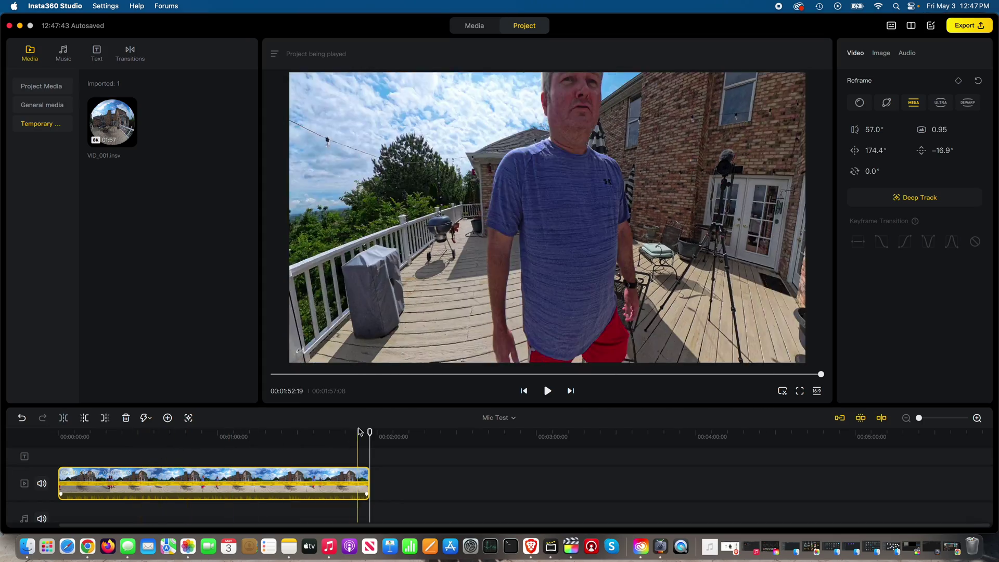
left_click(134, 438)
left_click_drag(133, 439, 58, 437)
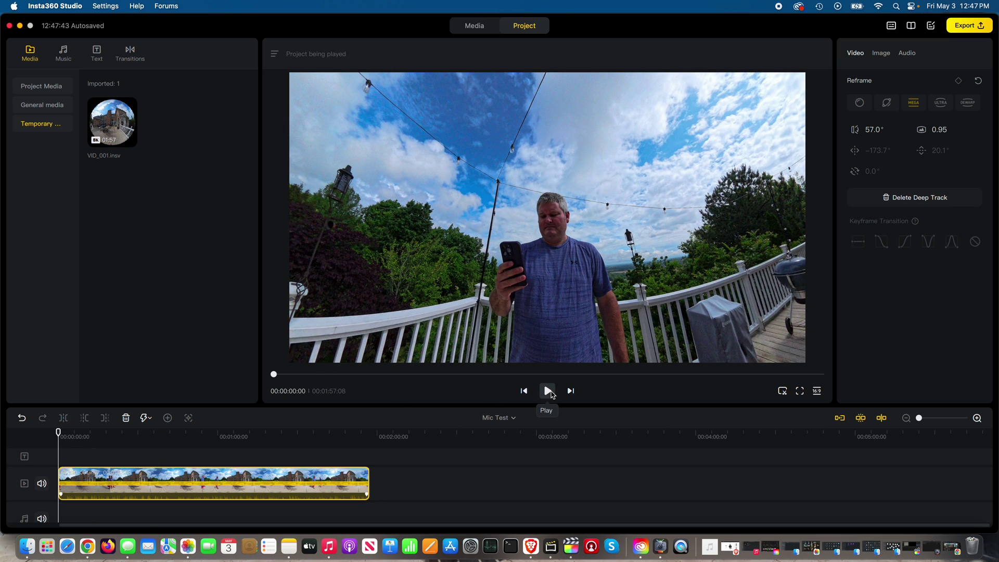
left_click(548, 391)
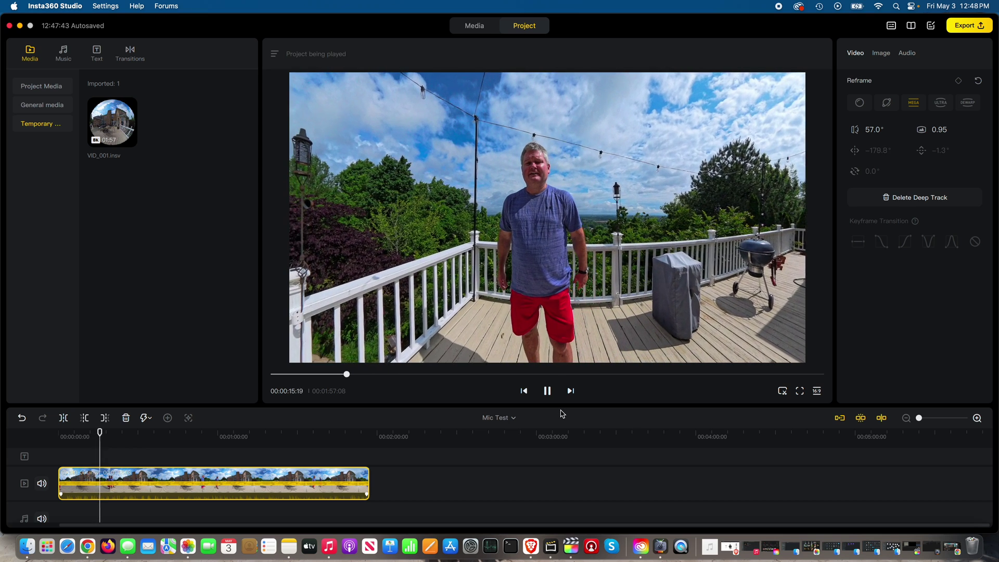
Pause near 00:00:23:03 and swing the 360° view between the deck and the sky.
left_click(549, 391)
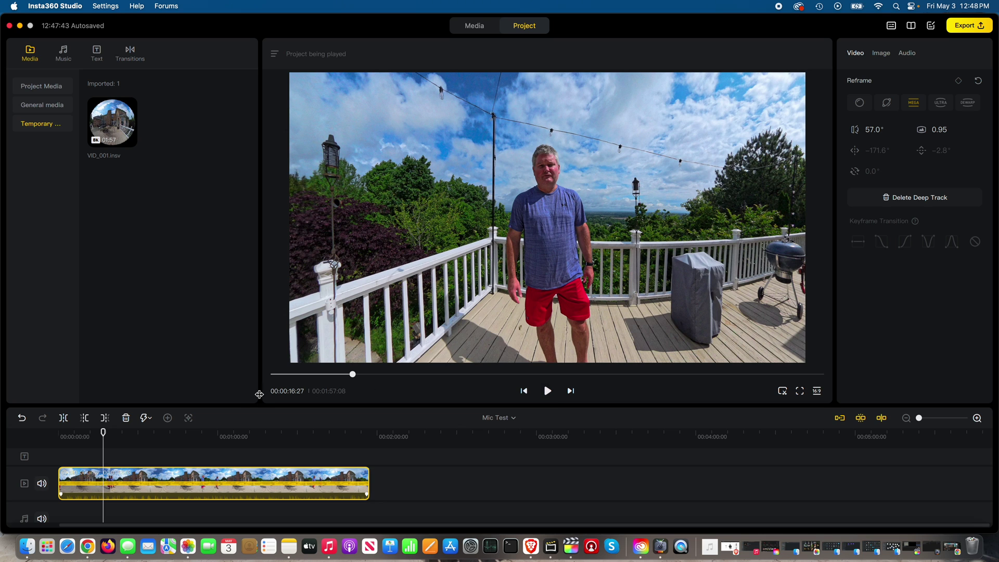
mouse_move(105, 432)
left_mouse_down()
mouse_move(227, 451)
mouse_move(367, 448)
mouse_move(59, 433)
mouse_move(120, 433)
left_mouse_up()
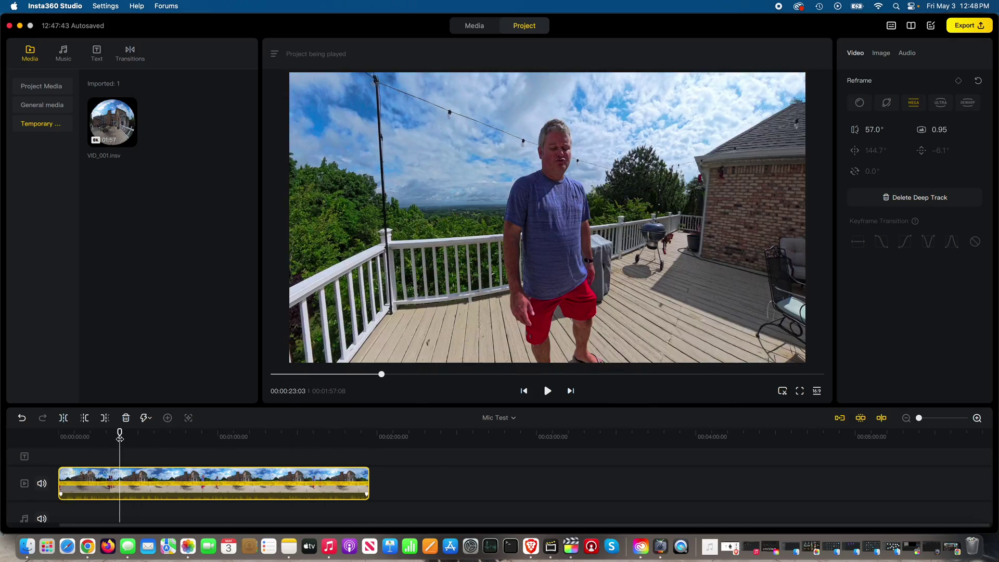
left_click_drag(502, 270, 579, 133)
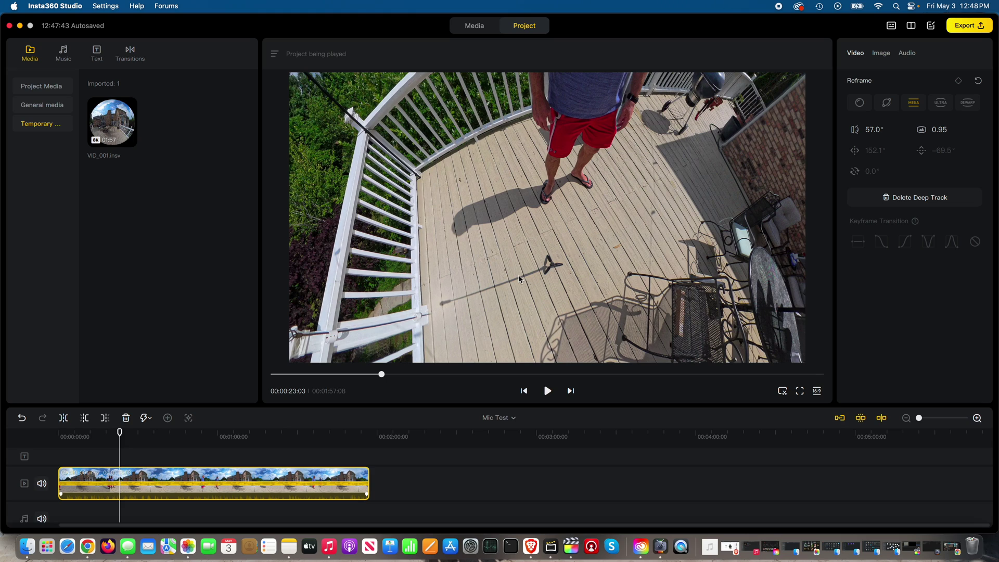
left_click_drag(551, 286, 553, 253)
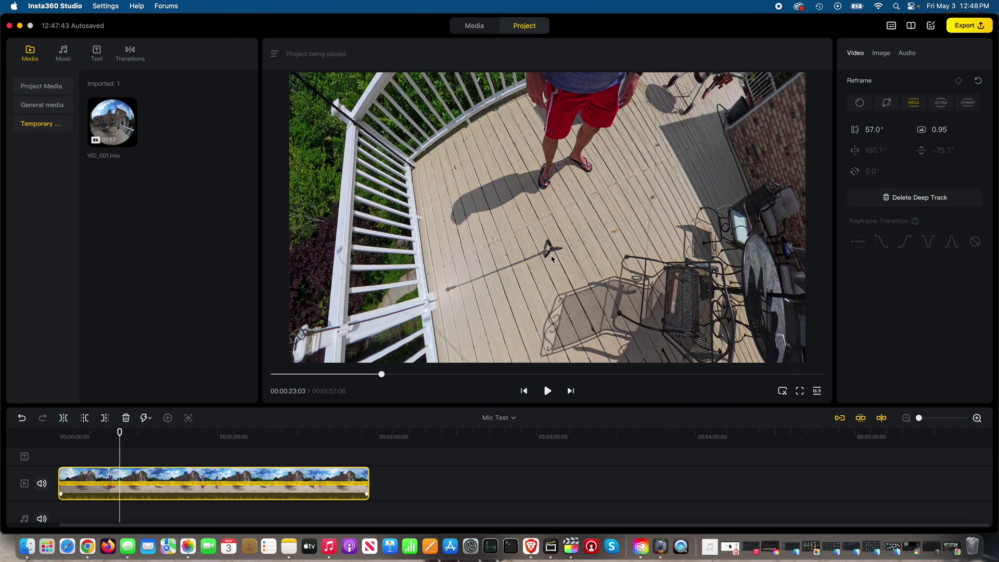
left_click_drag(551, 255, 545, 328)
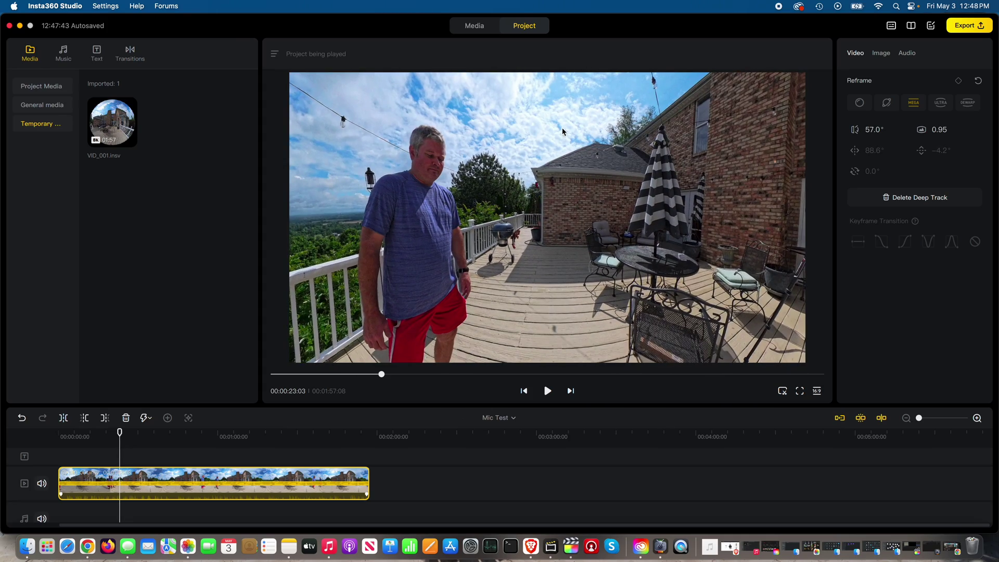
left_click_drag(565, 133, 566, 291)
left_click_drag(570, 166, 643, 228)
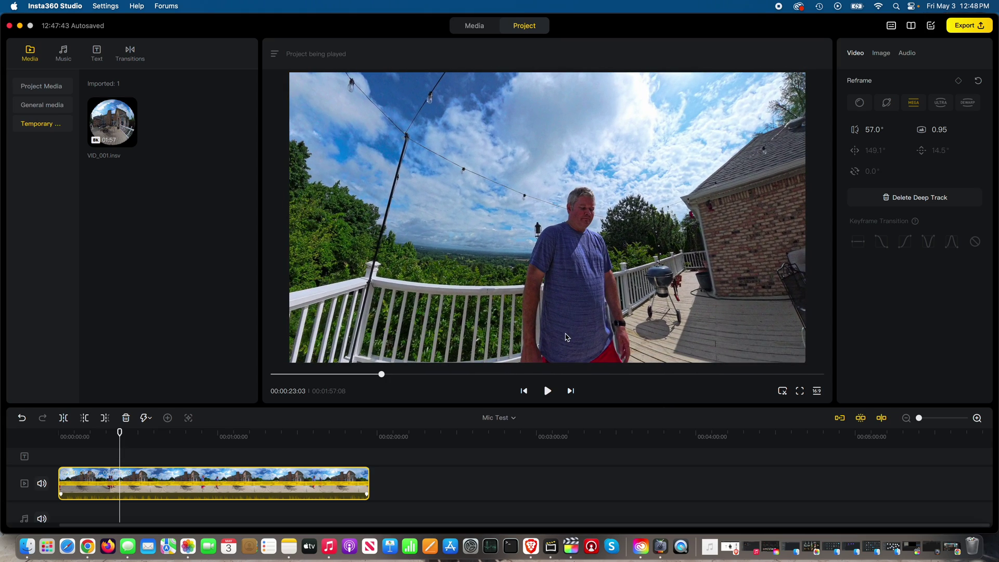
left_click_drag(565, 338, 533, 262)
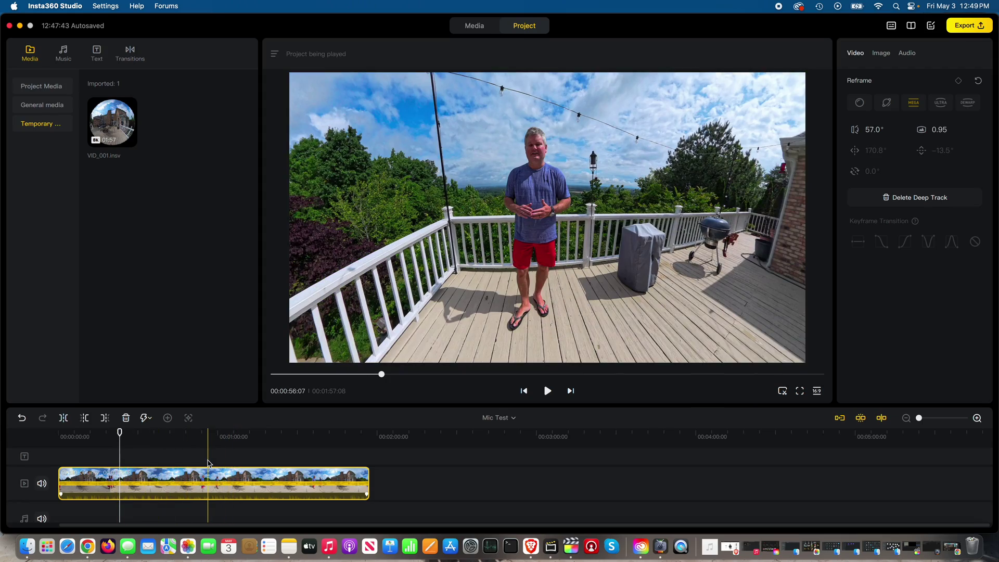
Tilt the 360° preview down to the deck and up toward the sky once more.
left_click_drag(571, 216, 520, 331)
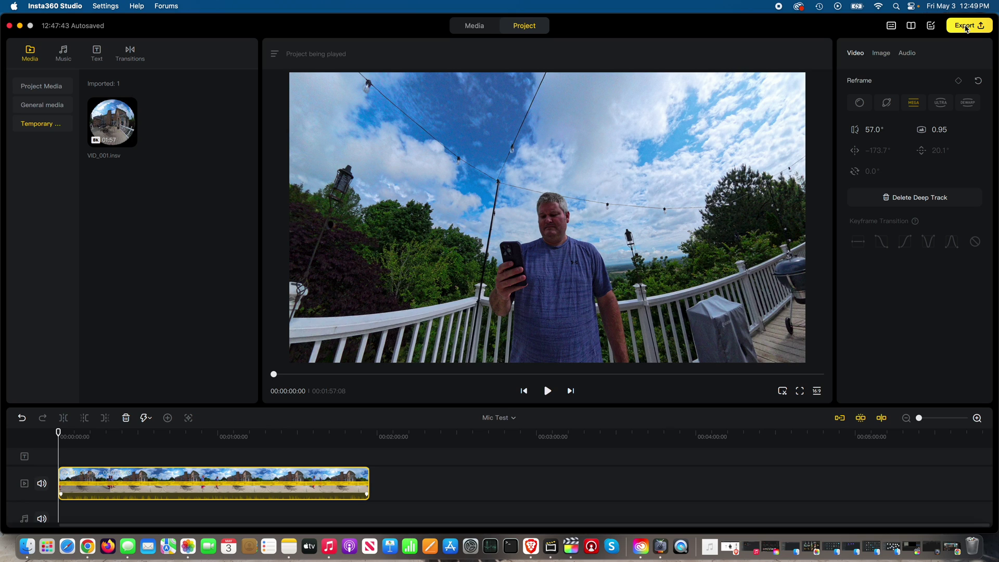
Choose 2160P – 3840 x 2160 as the Mic Test export resolution, keeping H.264 at 25 Mbps.
left_click(966, 28)
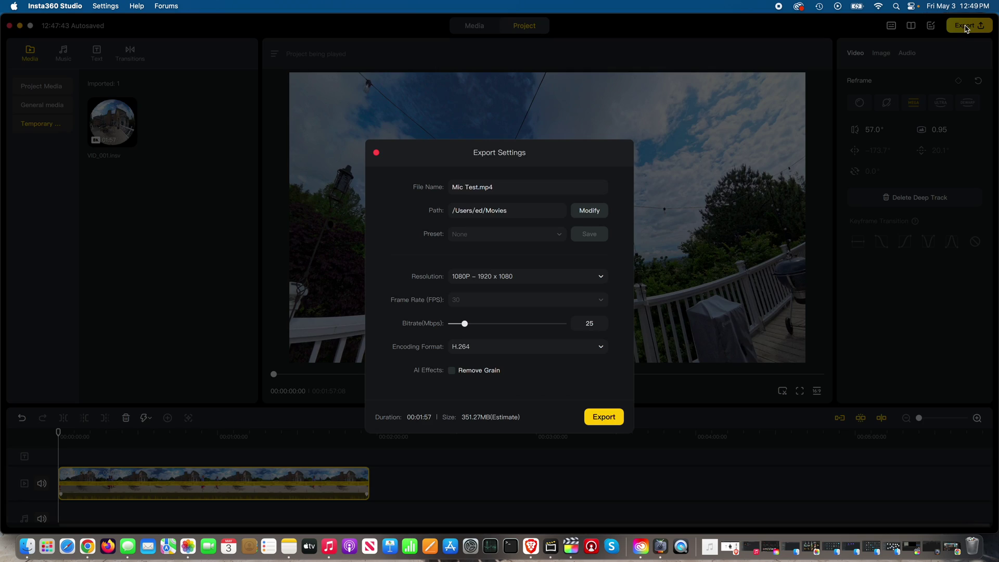
left_click(513, 280)
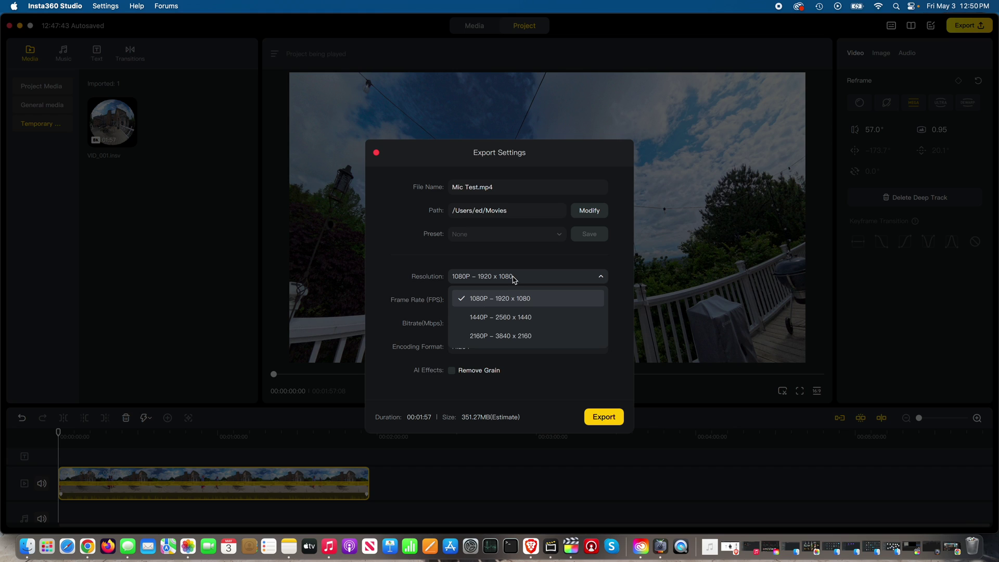
left_click(527, 342)
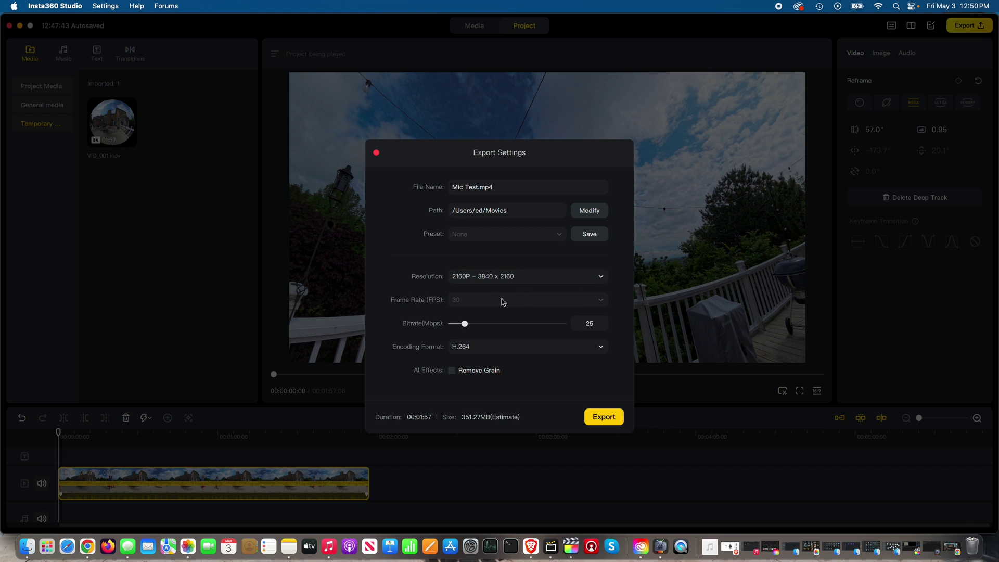
Try H.265 and H.264, then settle on ProRes 422, making the output Mic Test.mov (~8.15GB).
left_click(508, 353)
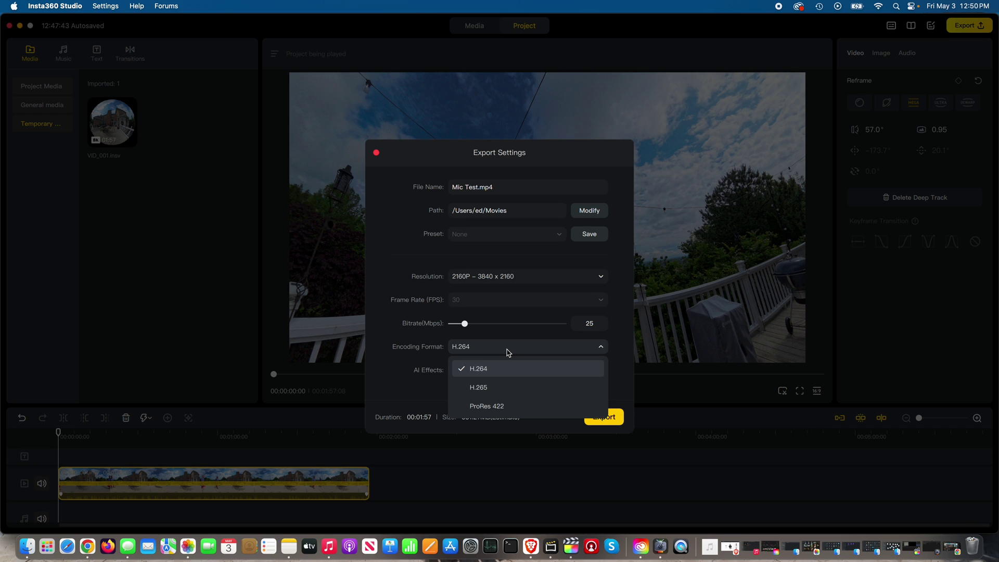
left_click(502, 408)
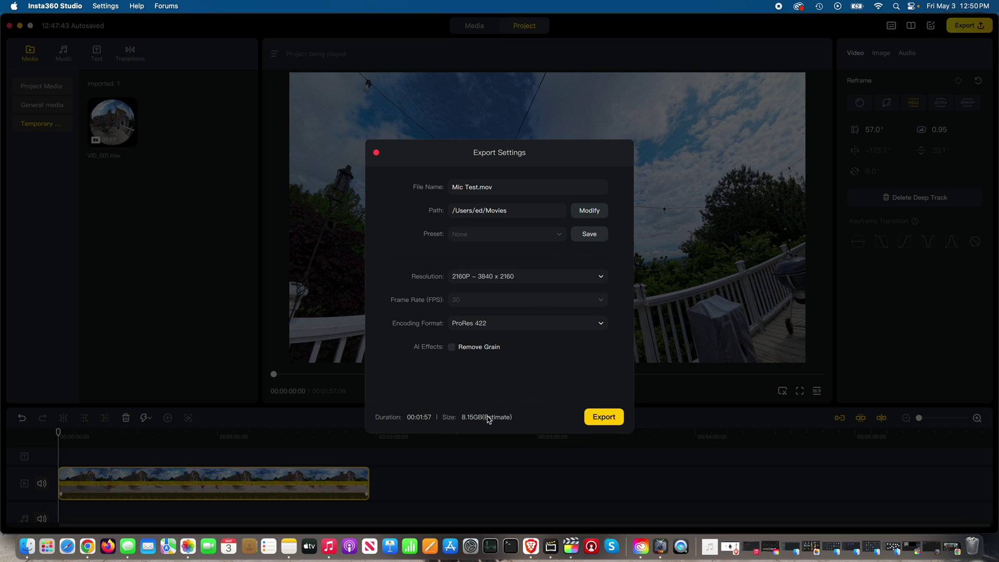
left_click(495, 323)
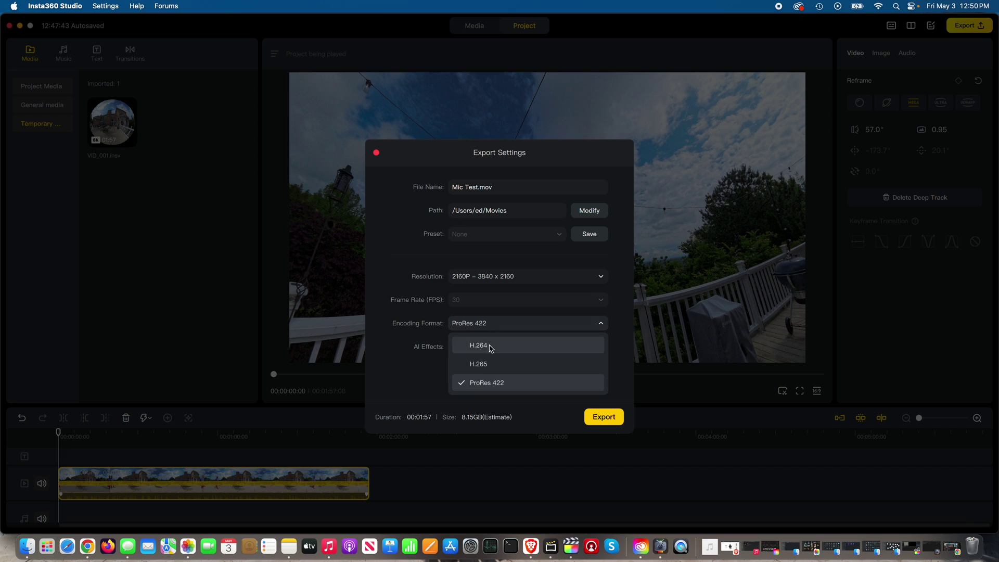
left_click(489, 369)
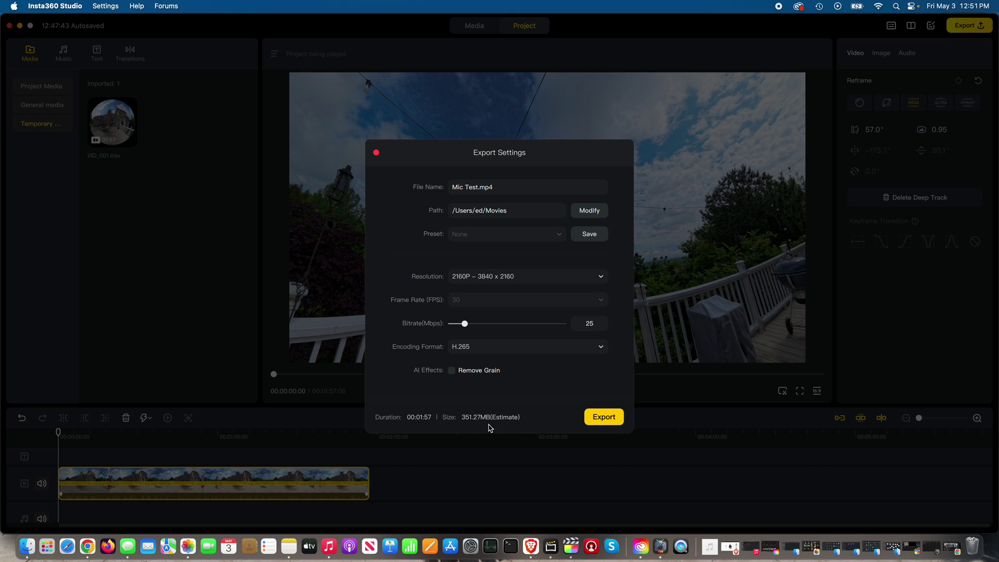
left_click(489, 348)
left_click(480, 374)
left_click(475, 349)
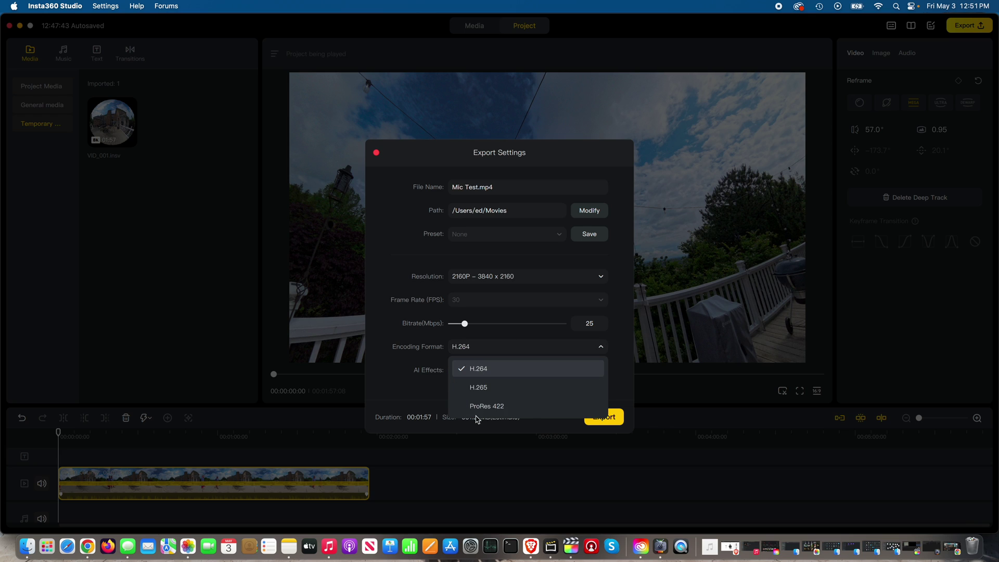
left_click(477, 412)
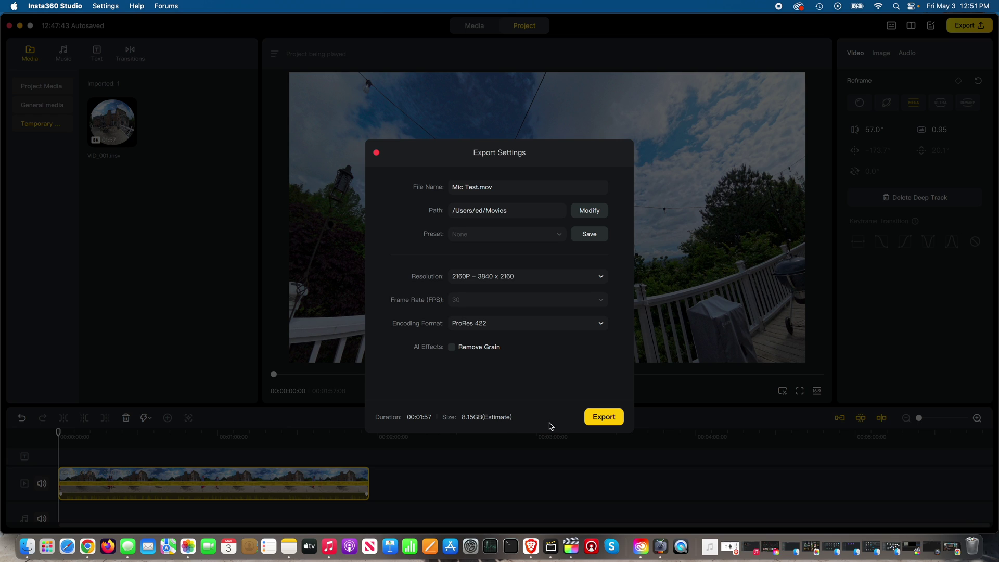
Export the 4K ProRes 422 Mic Test.mov, then open it from the Movies folder in QuickTime.
left_click(603, 419)
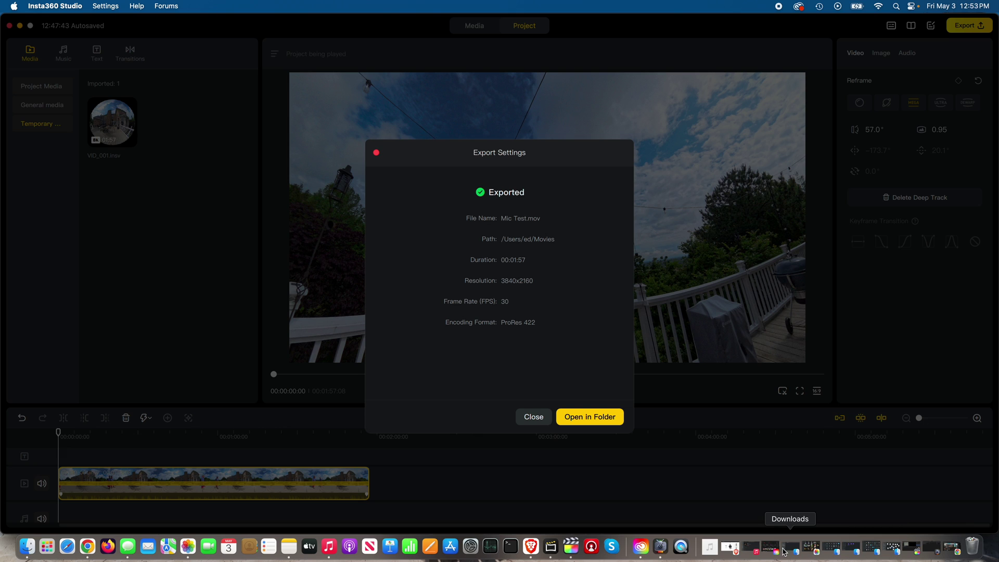
left_click(590, 417)
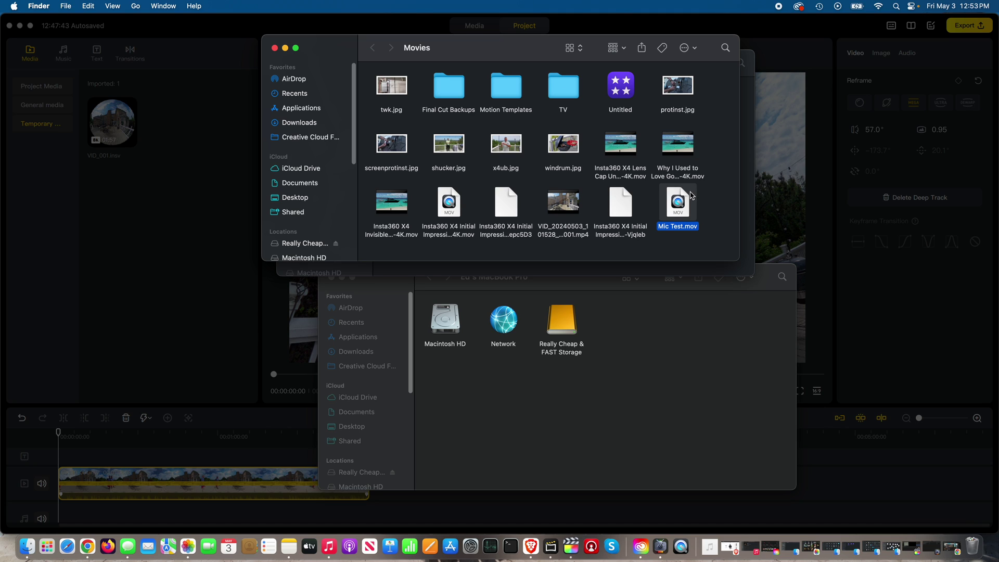
mouse_move(692, 196)
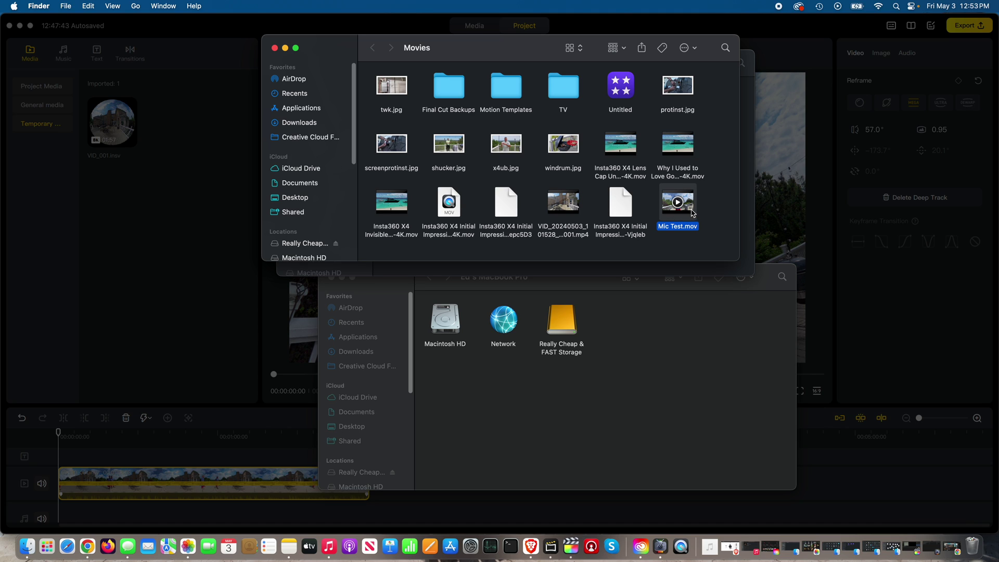
double_click(691, 213)
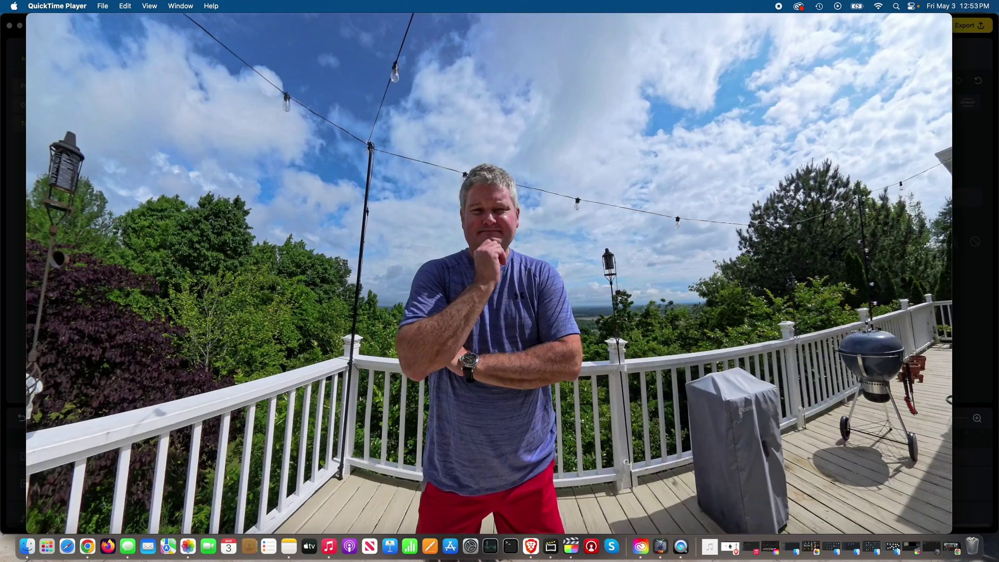
Scrub the Mic Test.mov playback forward to about 00:21 of 01:57.
mouse_move(824, 444)
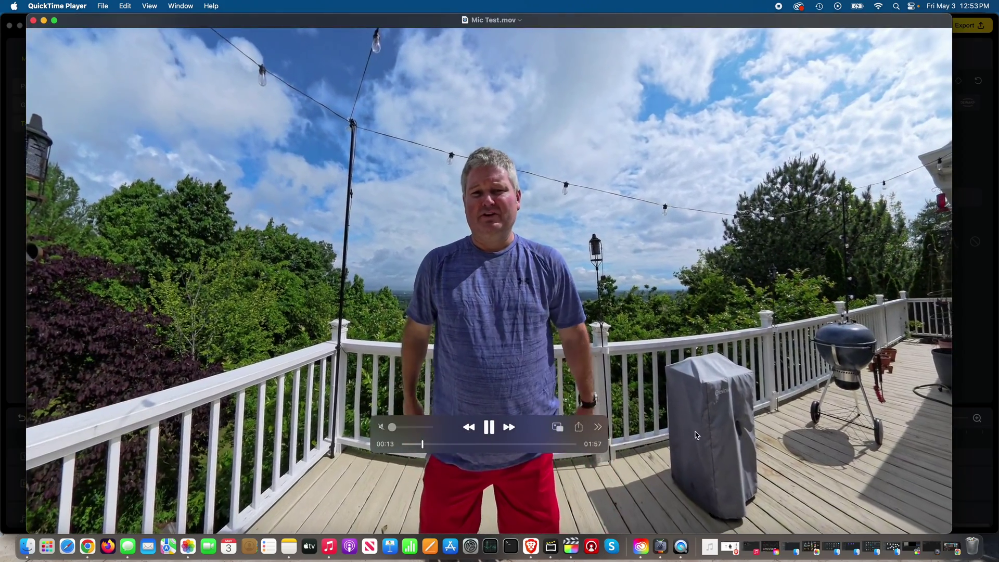
left_click(430, 444)
left_click_drag(430, 444, 433, 444)
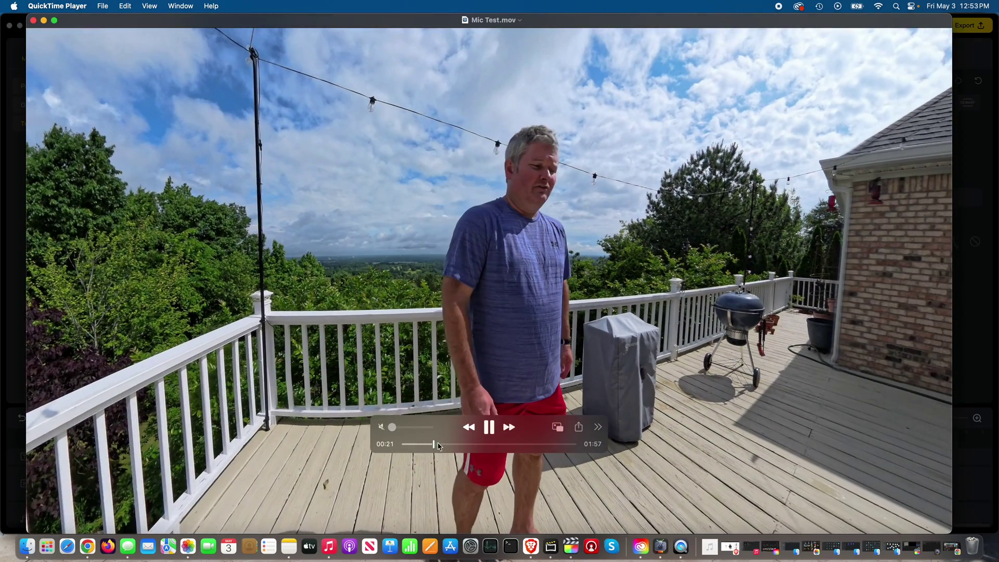